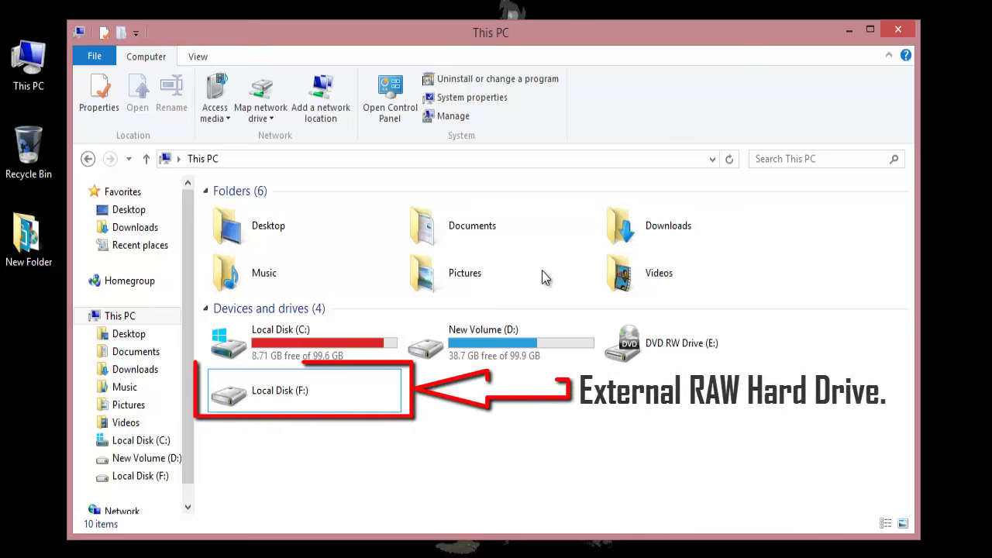
Step: Open Properties for Local Disk (F:) and move the dialog aside to see its RAW, 0-byte status
key(space)
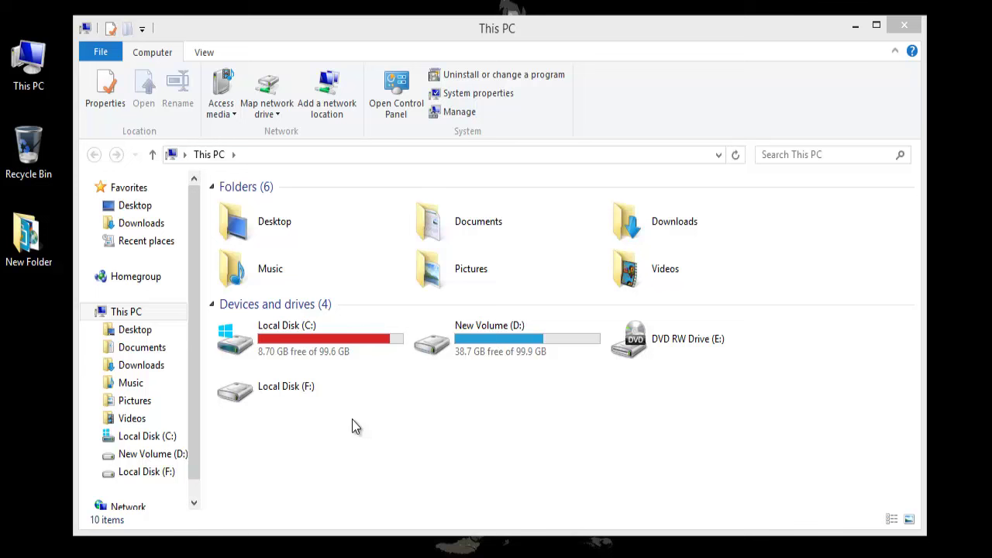
right_click(312, 386)
click(340, 379)
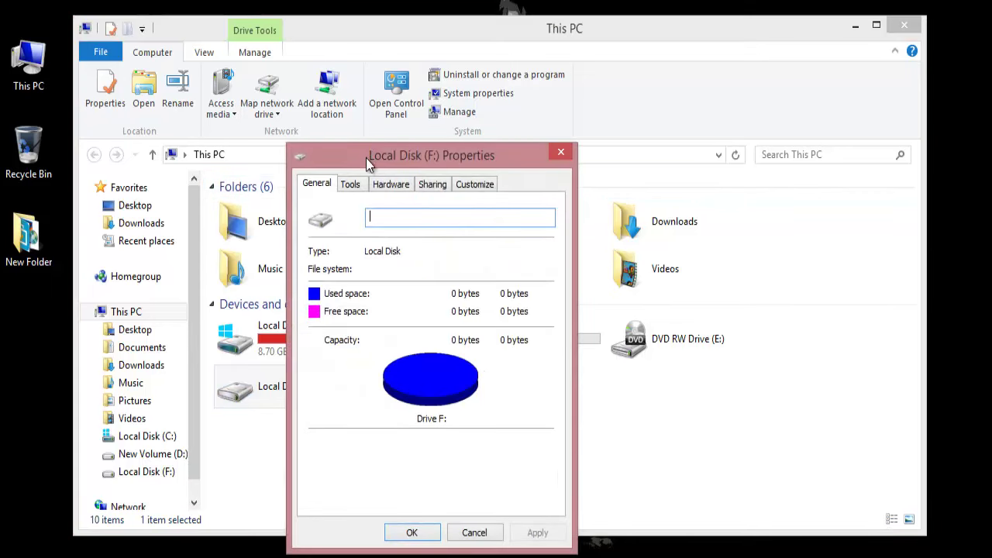
mouse_move(366, 158)
mouse_down()
mouse_move(537, 124)
mouse_move(529, 119)
mouse_up()
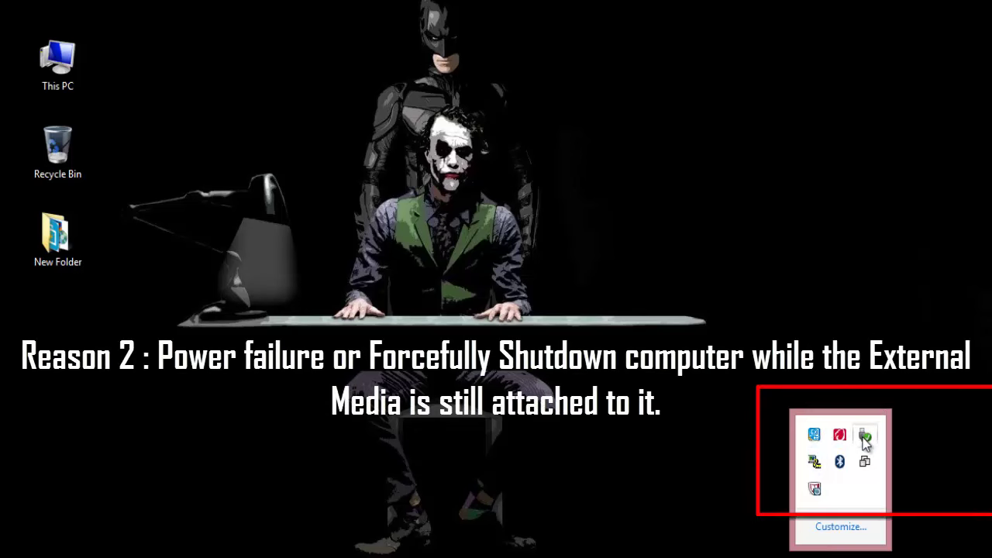
click(864, 439)
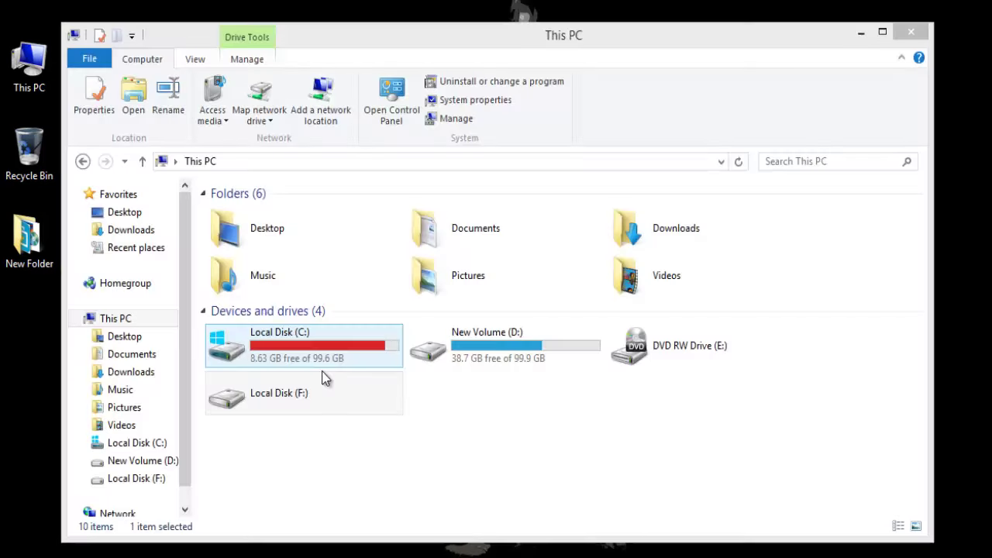
click(293, 413)
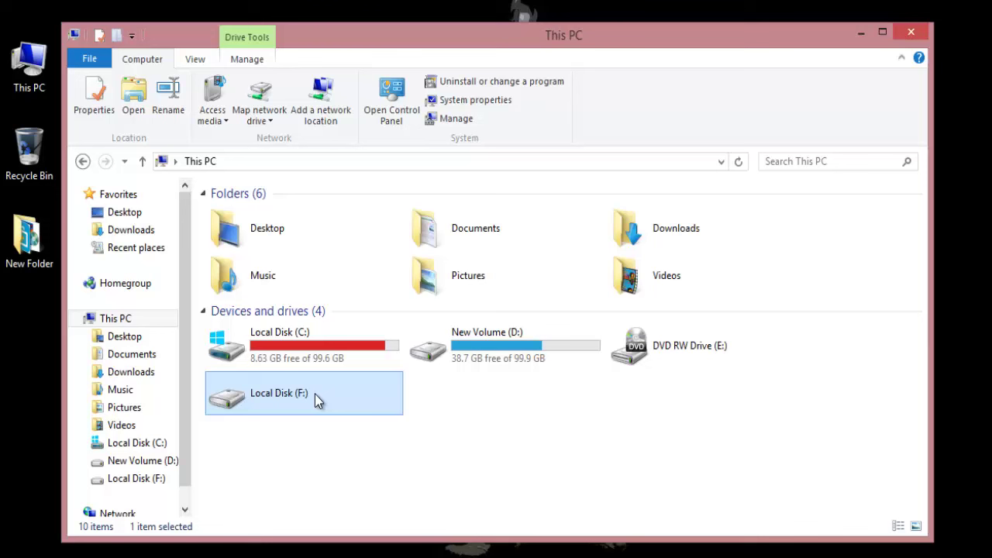
click(315, 393)
click(334, 393)
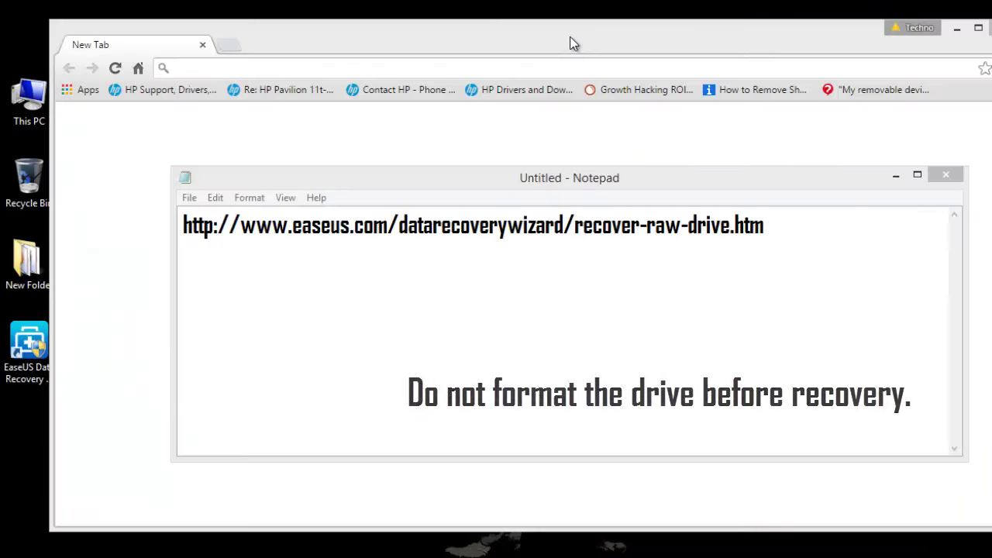
Step: Load the EaseUS recover-RAW-drive page in Chrome using the link from Notepad
click(546, 227)
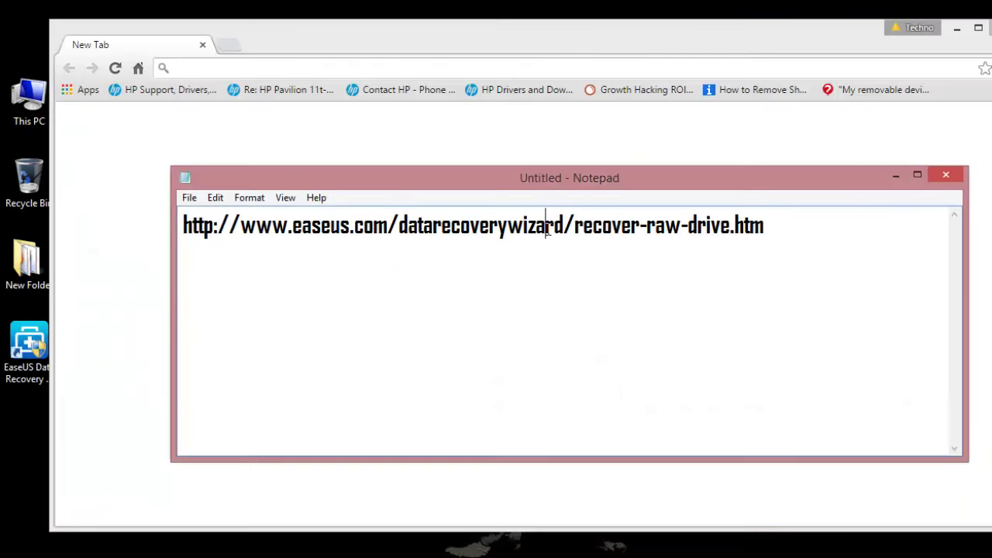
key(ctrl+a)
key(ctrl+c)
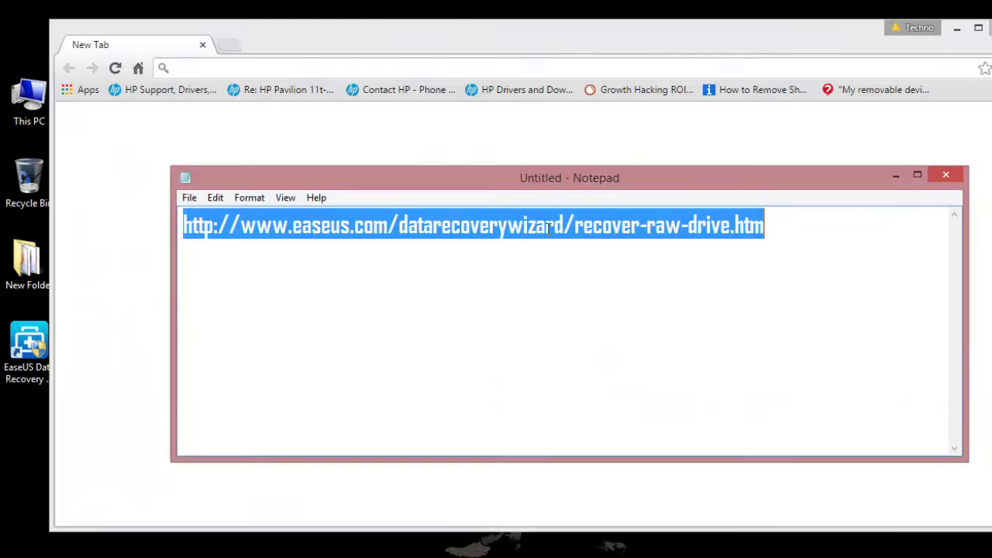
click(370, 64)
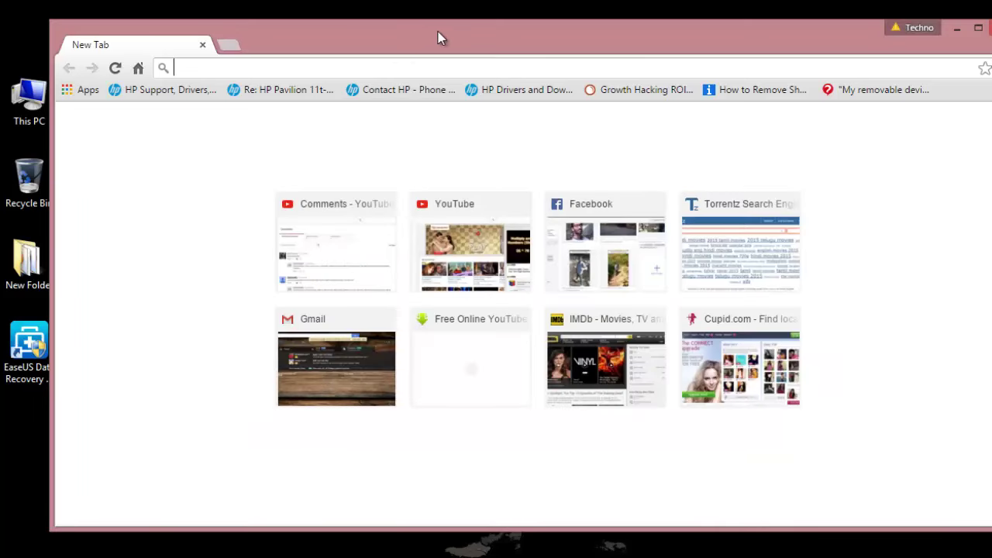
key(ctrl+v)
key(Return)
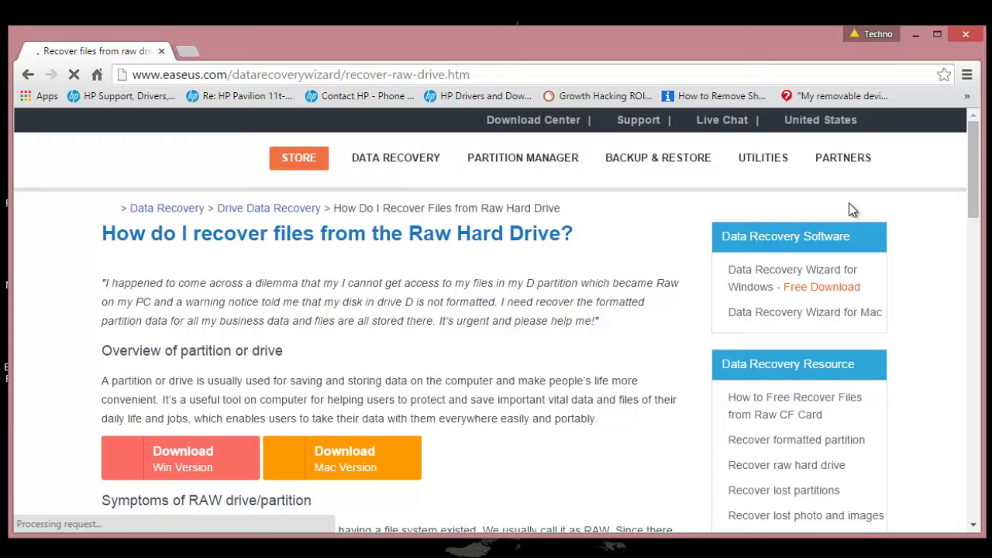
scroll(238, 283, down, 4)
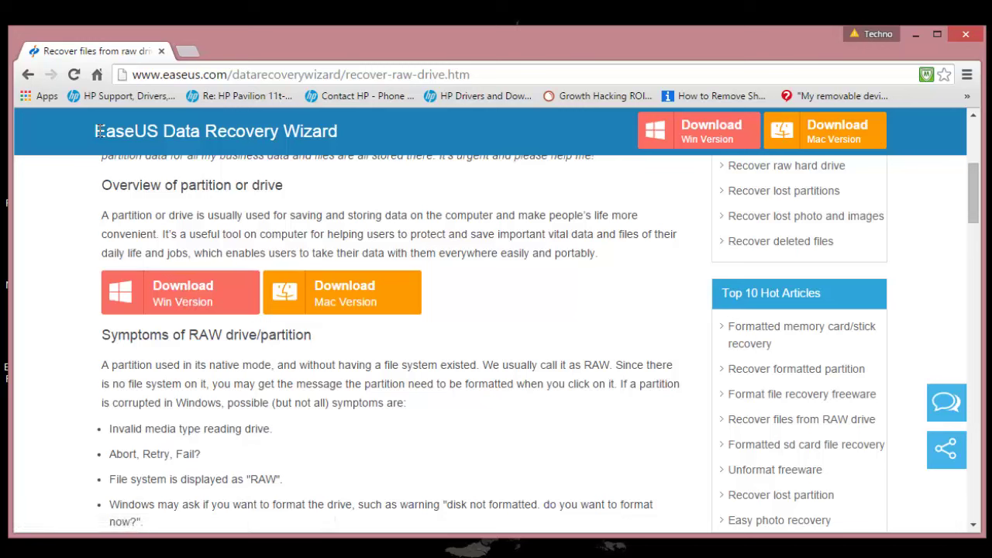
drag(100, 130, 189, 132)
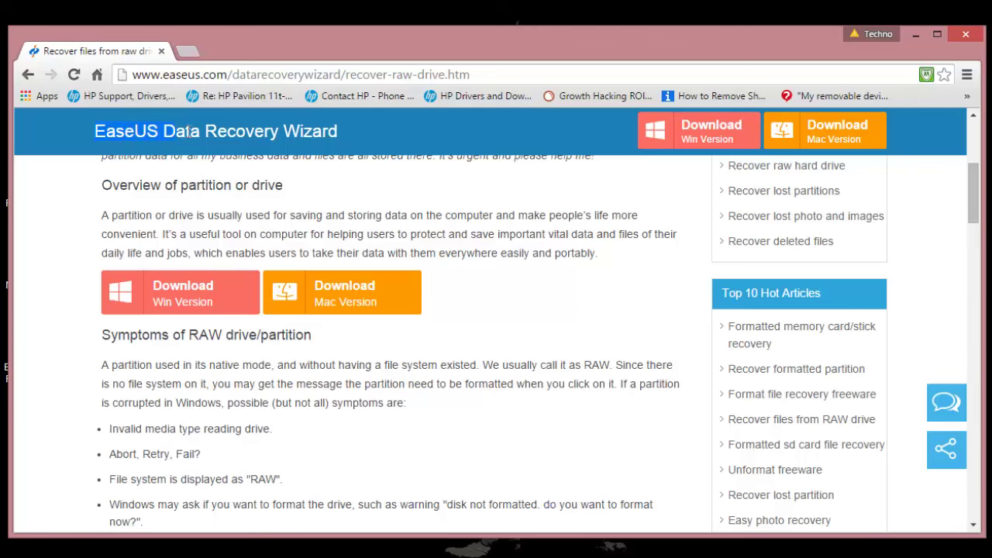
Step: Start the Windows version download, cancel saving drw_trial (1).exe, and minimize Chrome
click(175, 298)
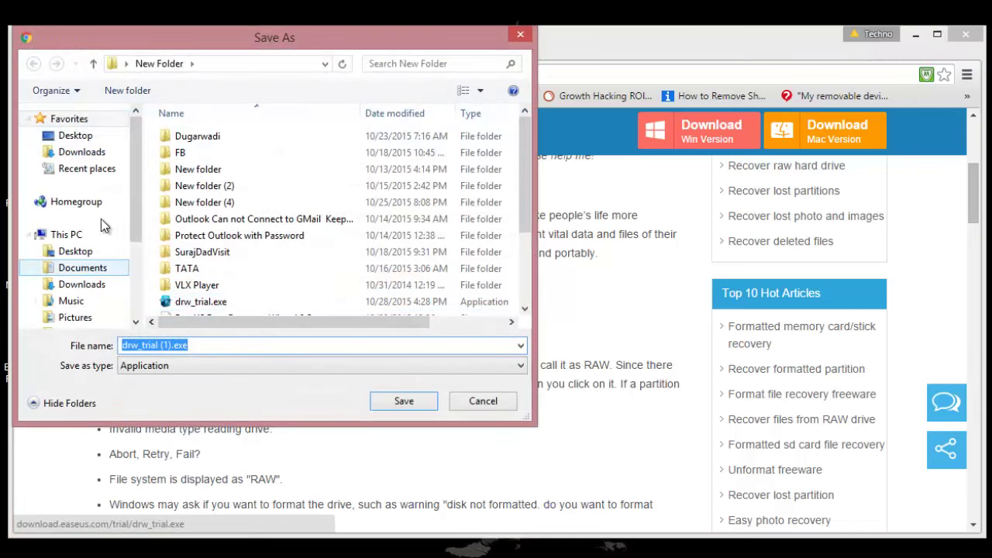
click(237, 343)
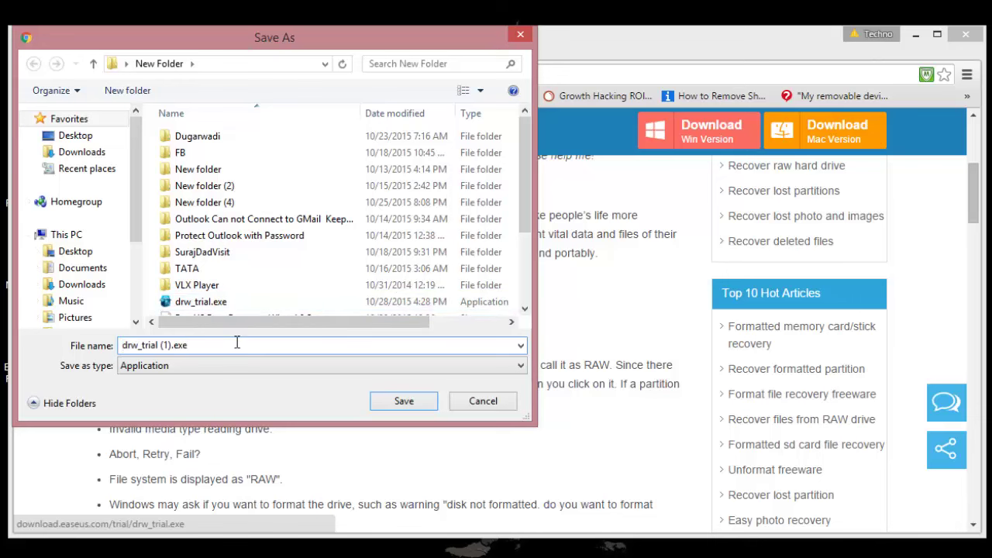
click(481, 404)
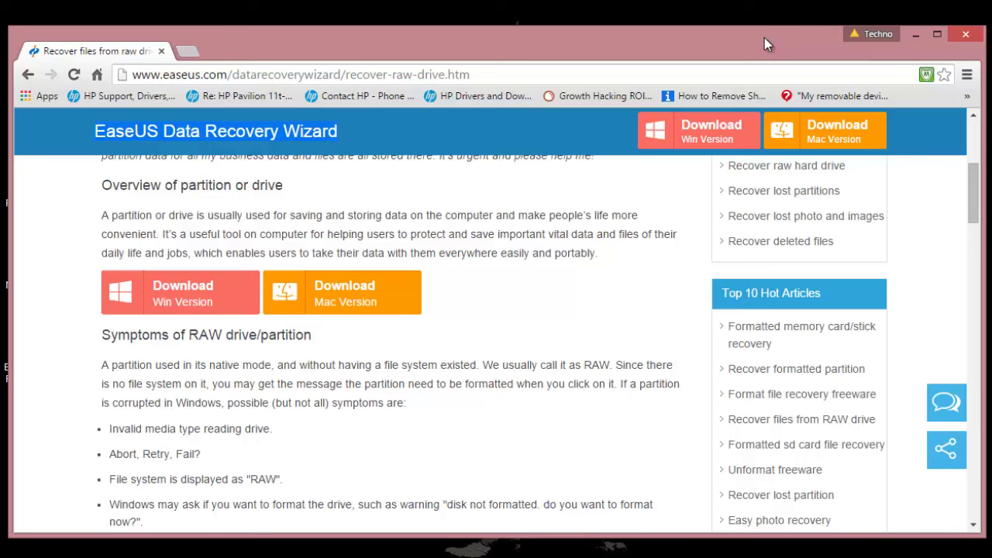
click(916, 37)
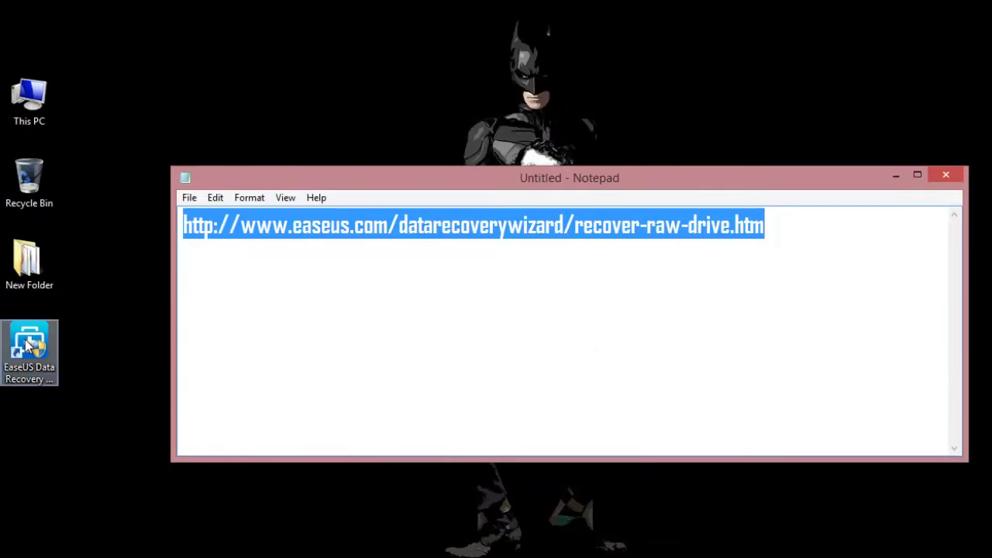
Step: Launch EaseUS Data Recovery Wizard, keep all file types, and select drive F to search
double_click(27, 345)
click(896, 174)
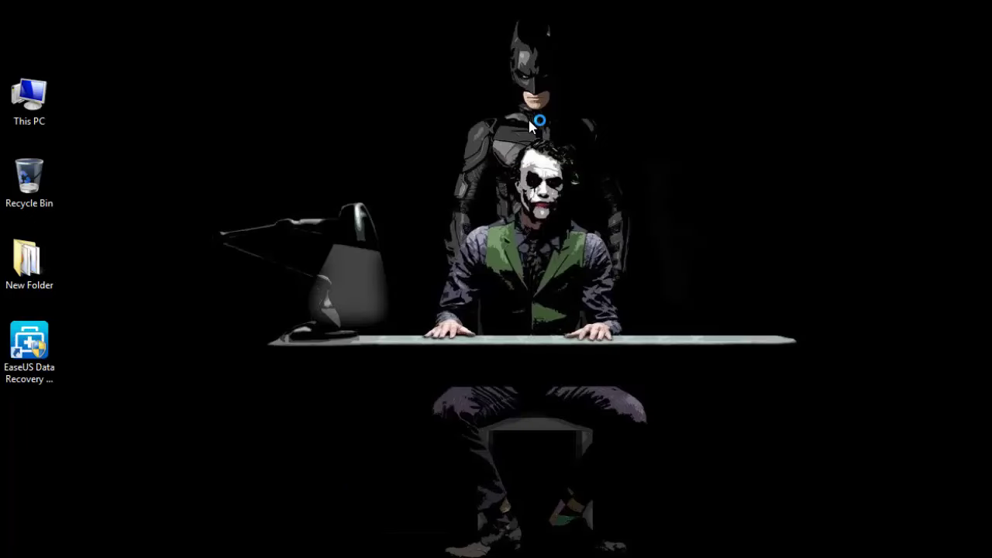
drag(371, 16, 343, 15)
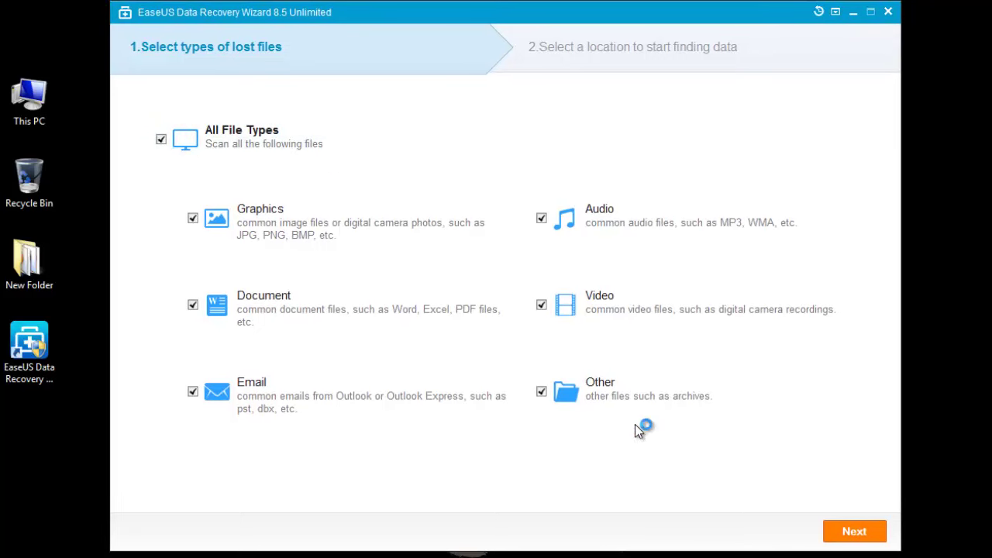
click(852, 533)
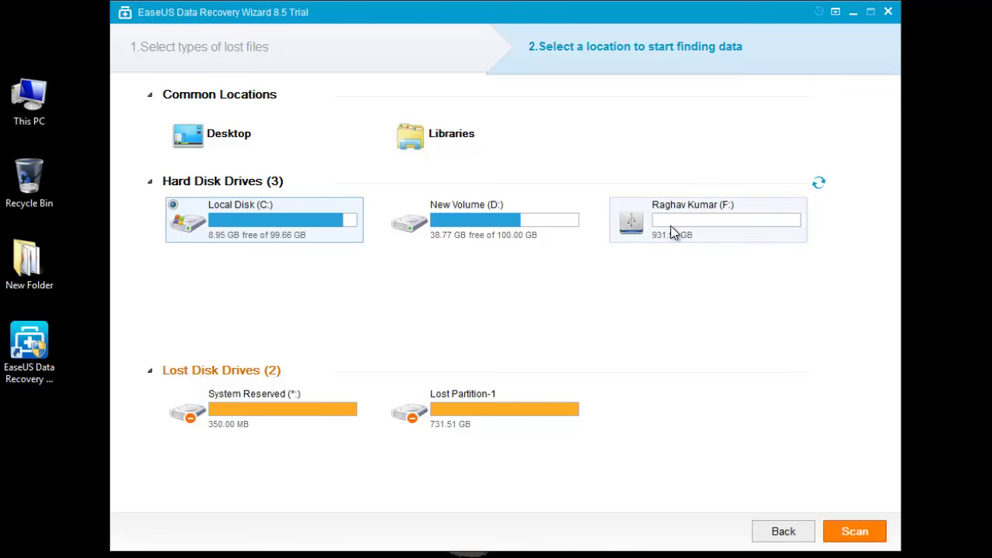
click(671, 231)
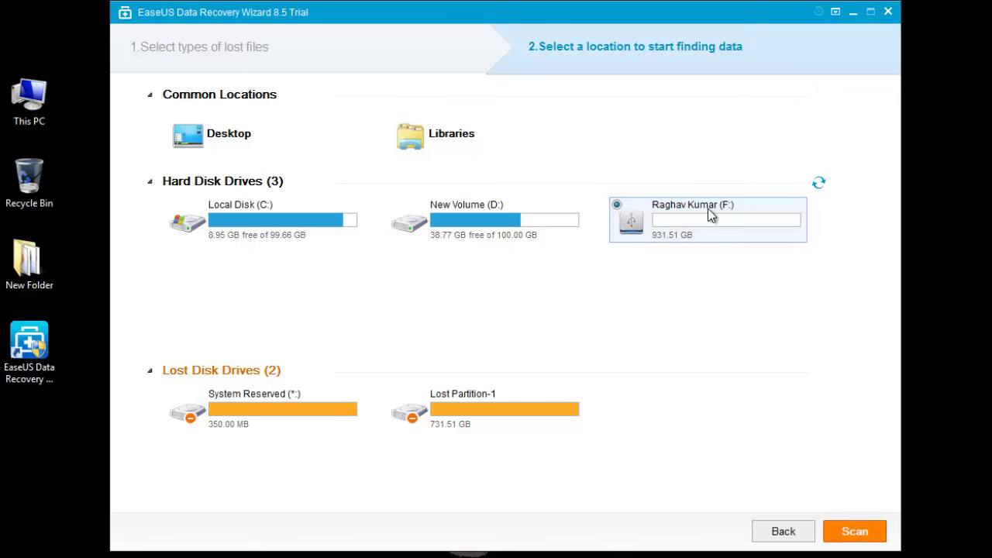
Step: Scan drive F and mark the whole LostFiles folder (5745 files, 27.61 GB) for recovery
click(845, 539)
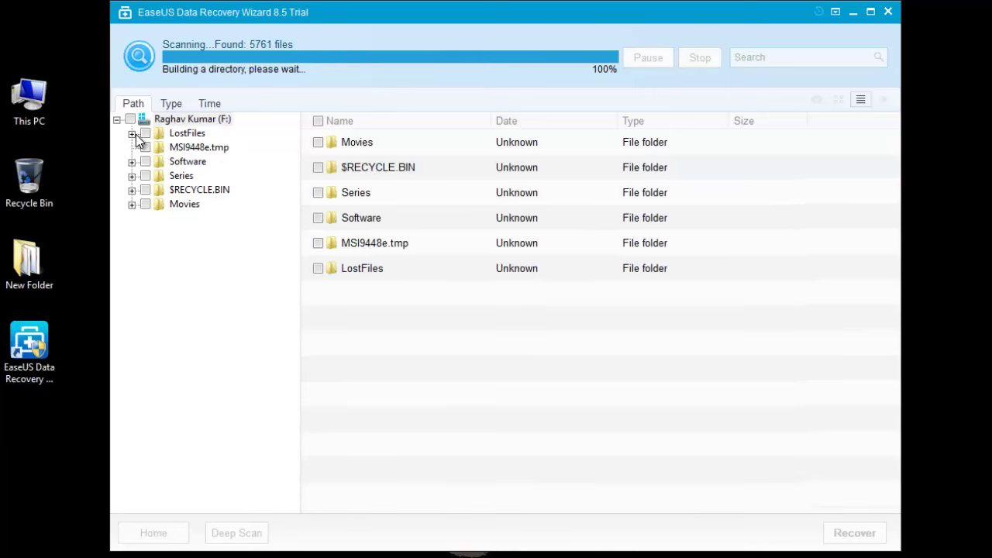
click(149, 136)
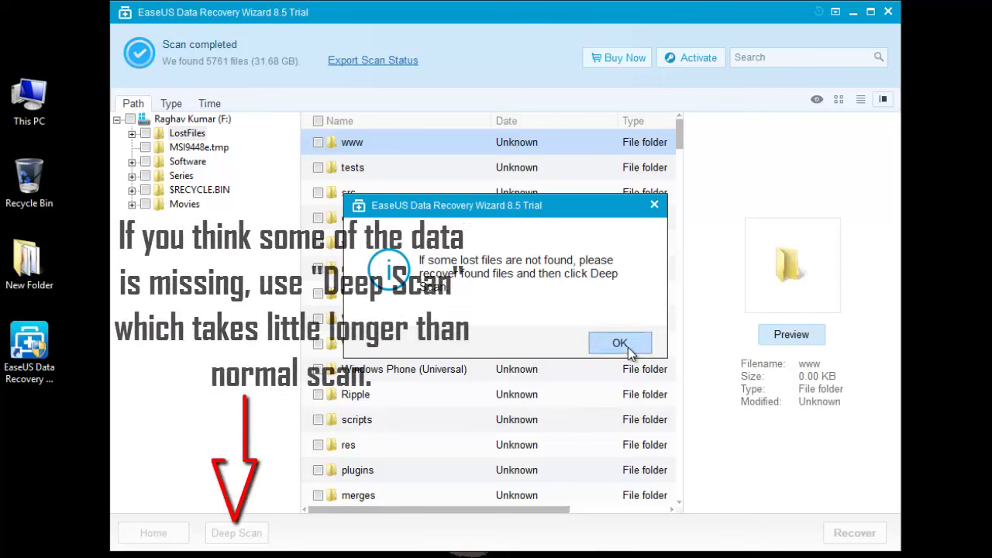
click(623, 346)
click(146, 134)
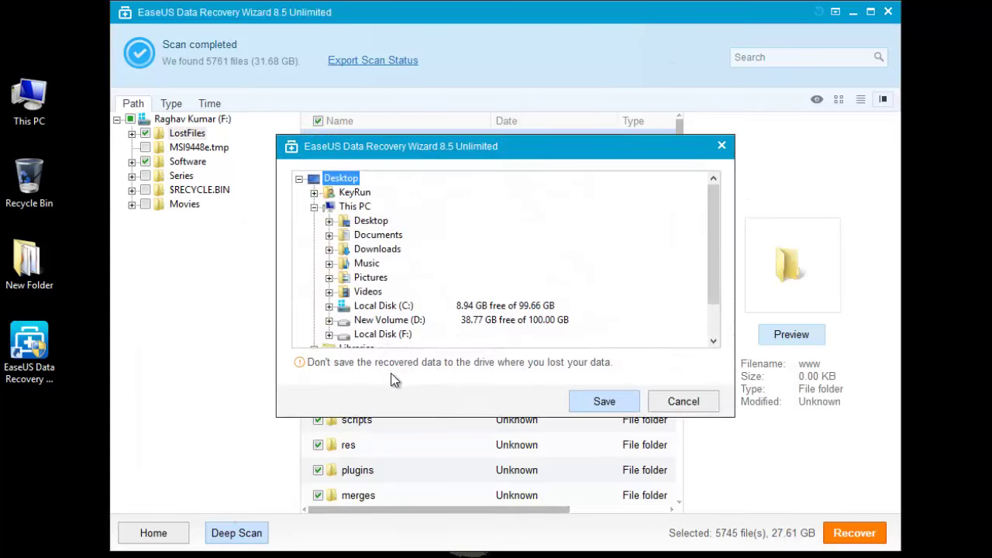
Step: Select New Volume (D:), with 38.77 GB free, as the recovery destination while opening This PC alongside
drag(385, 147, 405, 144)
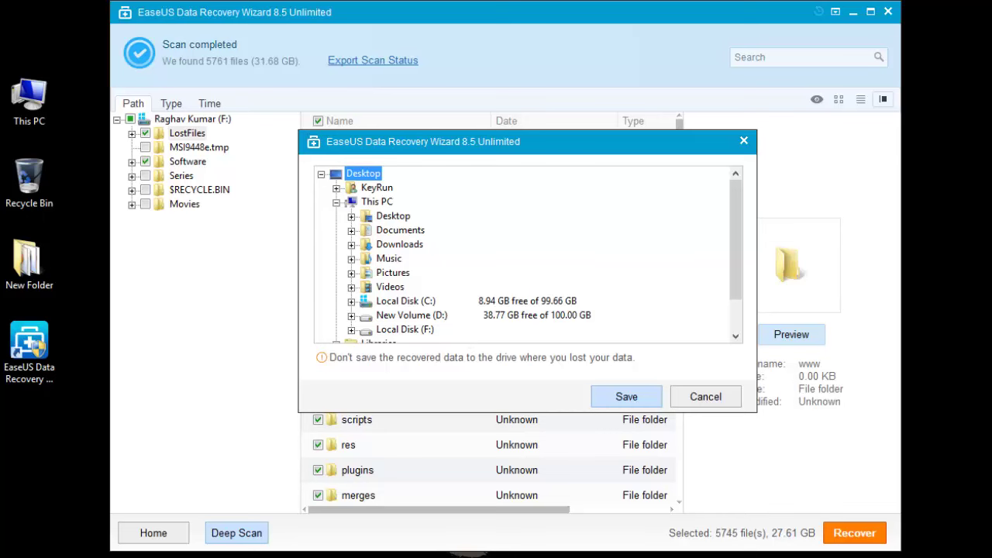
key(super+e)
drag(496, 6, 462, 44)
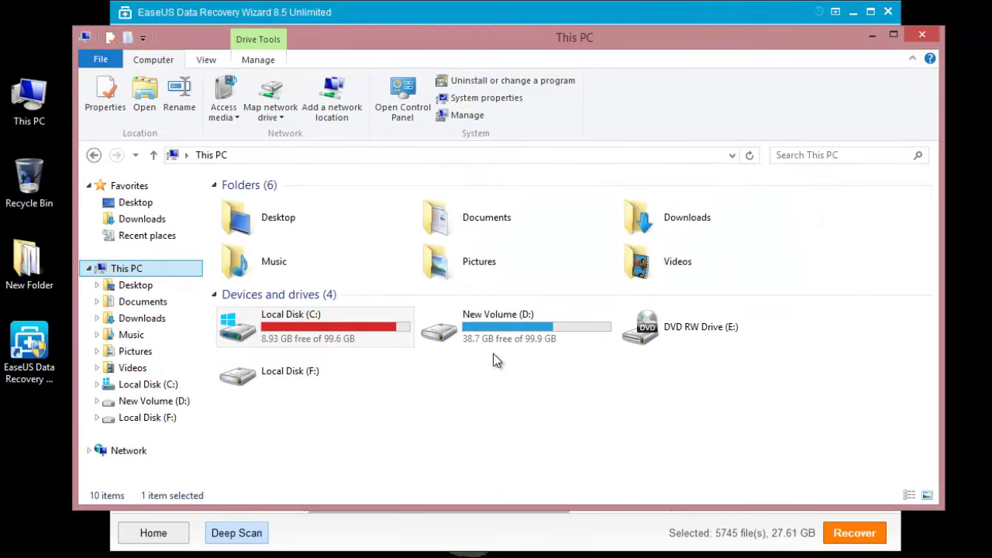
click(415, 548)
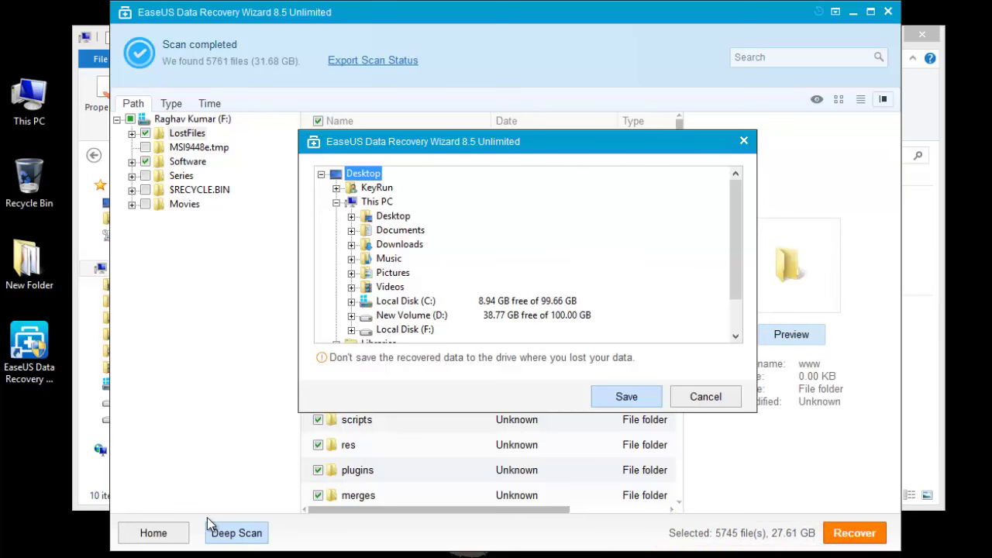
click(77, 441)
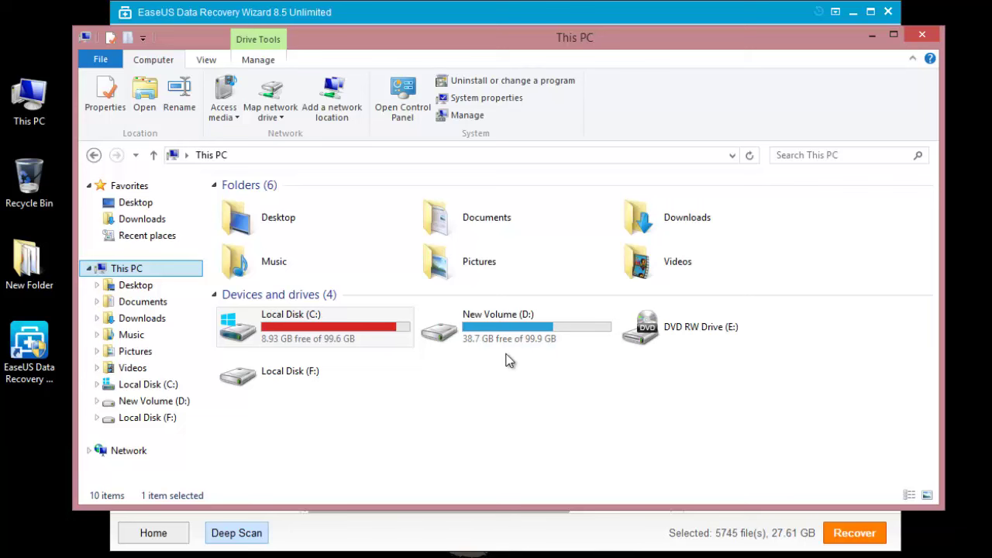
click(871, 35)
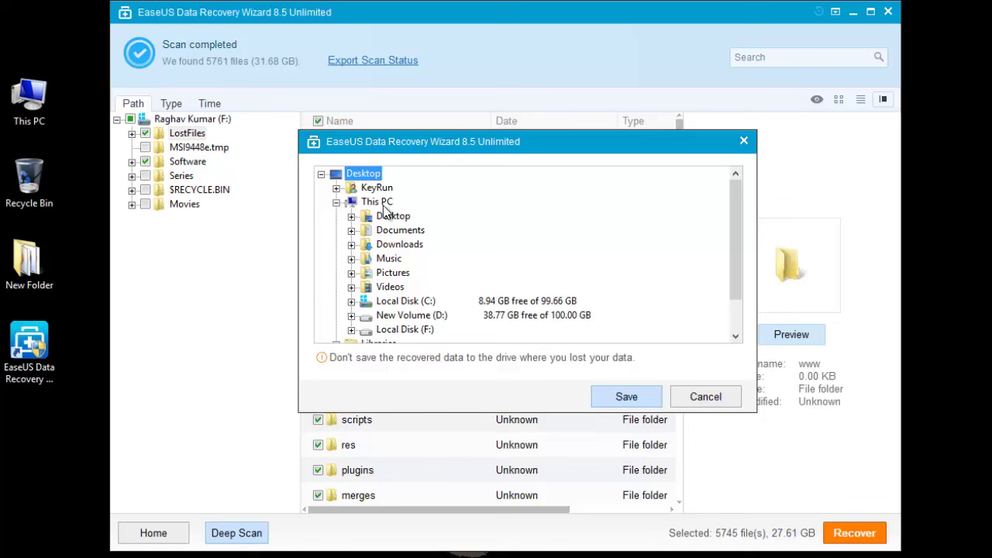
click(351, 315)
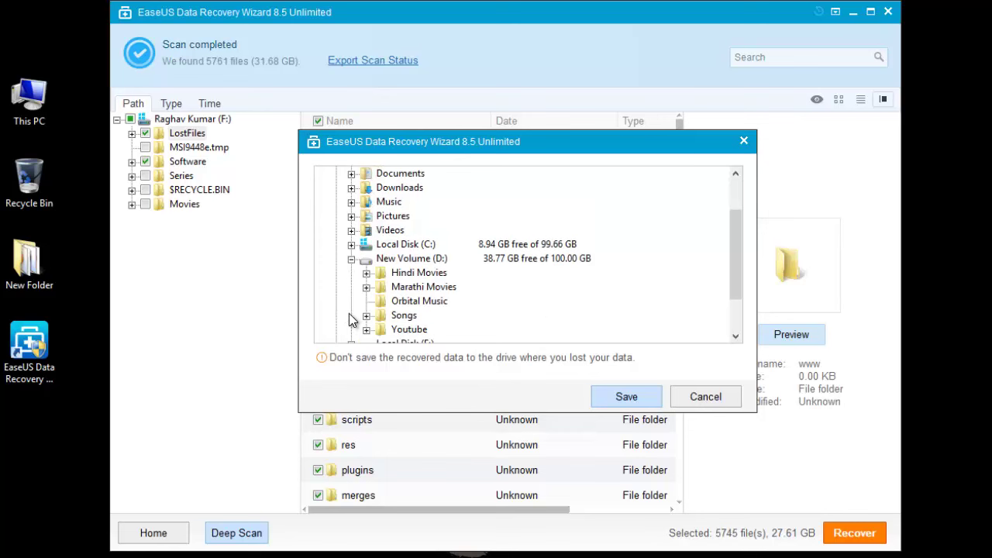
click(406, 261)
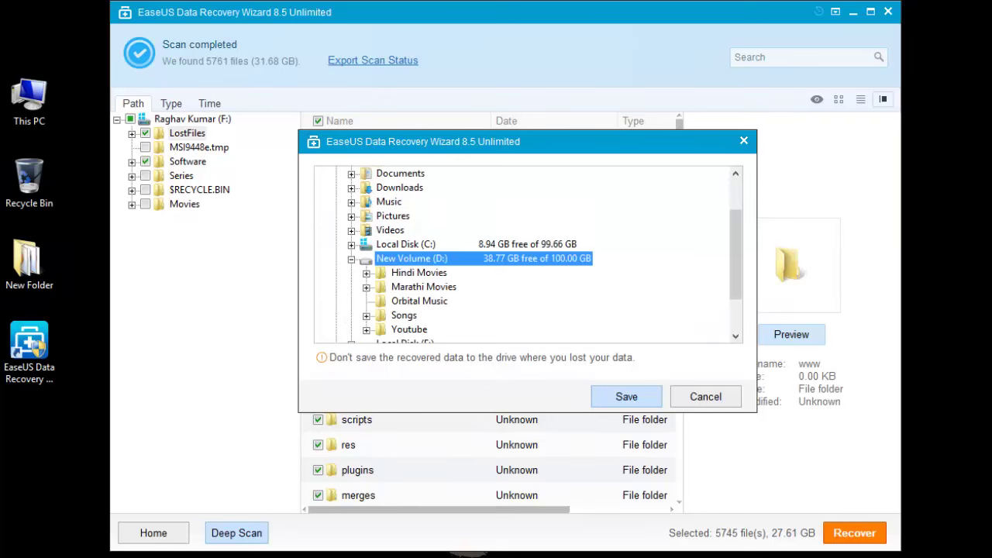
Step: Add a new folder named RecoveredData at the root of New Volume (D:)
click(266, 473)
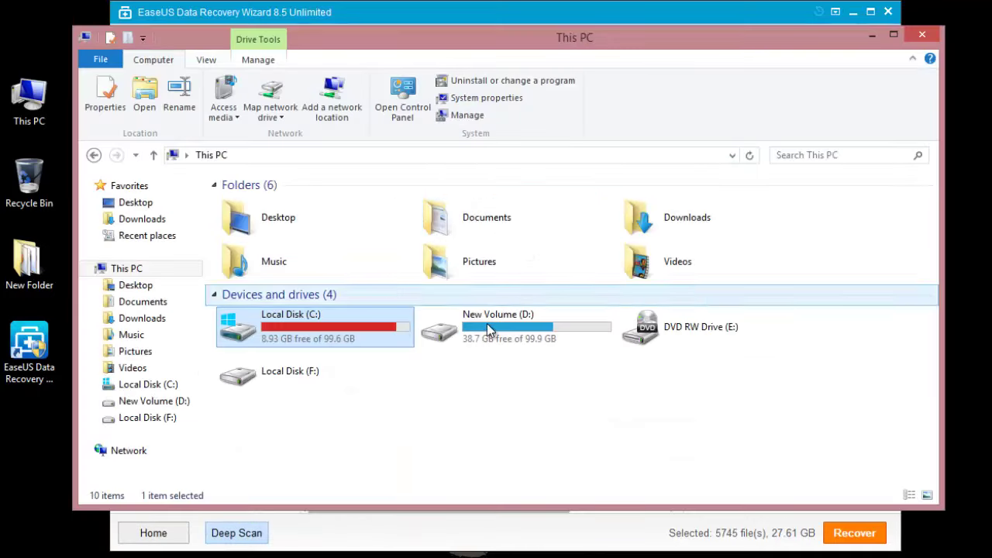
double_click(488, 330)
click(403, 99)
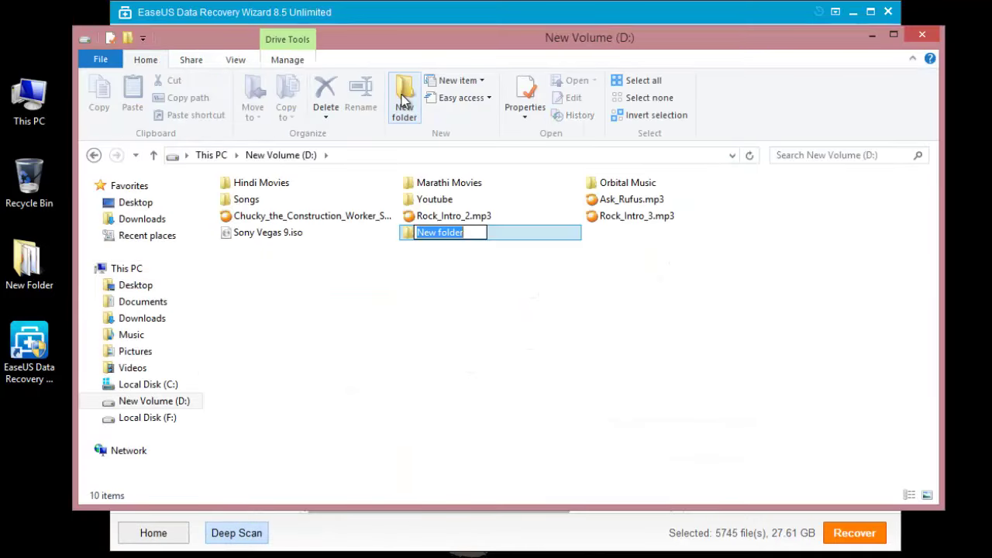
text(RecoveredData)
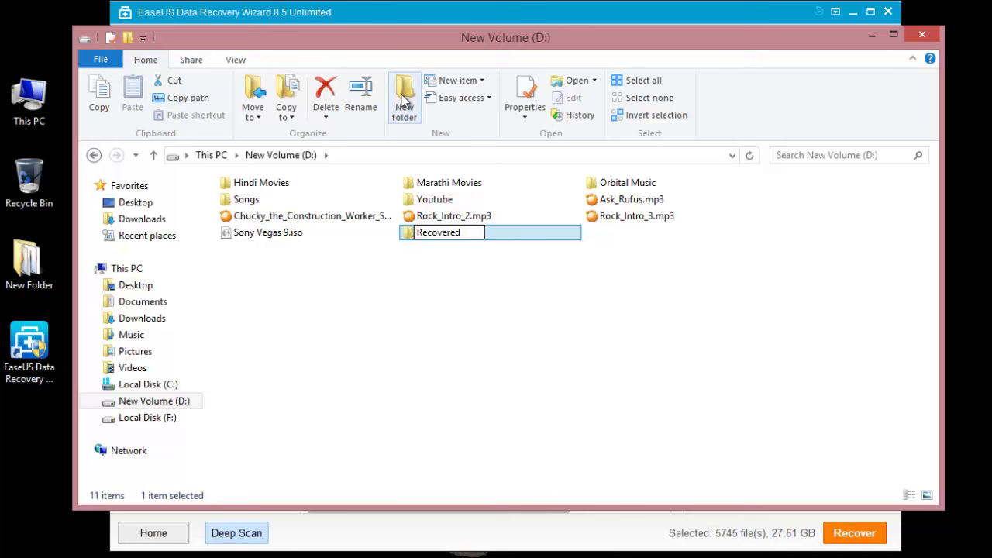
click(720, 389)
Step: Choose D:\RecoveredData as the save destination and start recovering the files
click(868, 31)
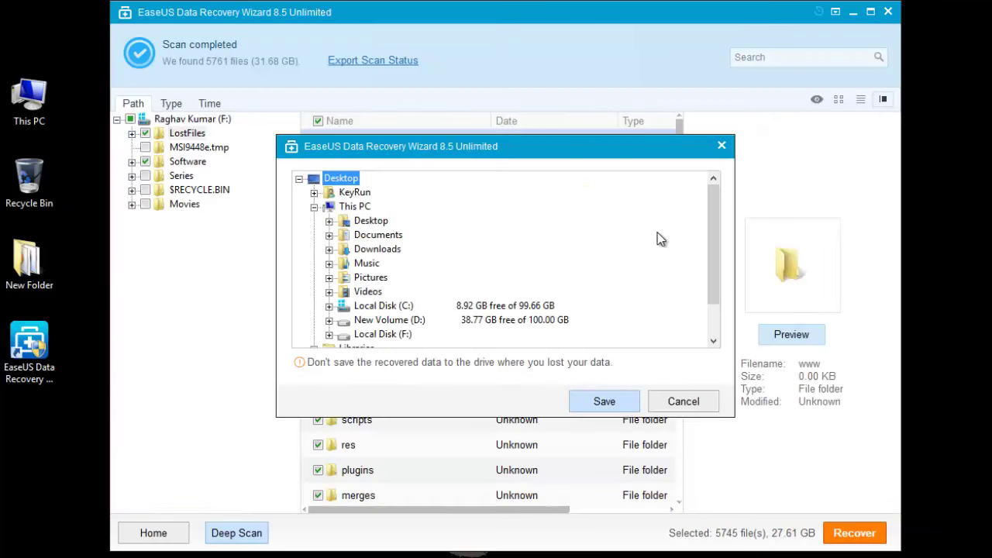
click(329, 320)
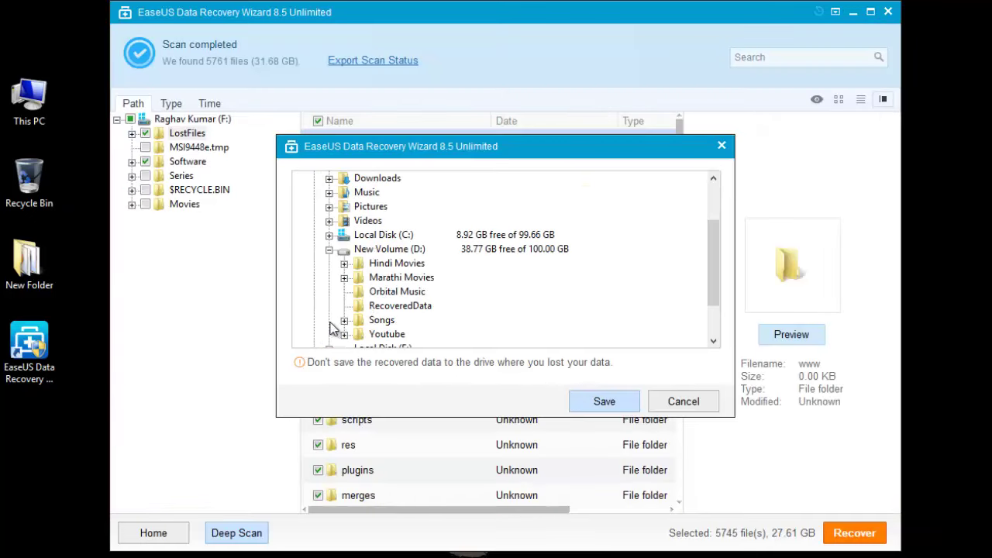
click(398, 306)
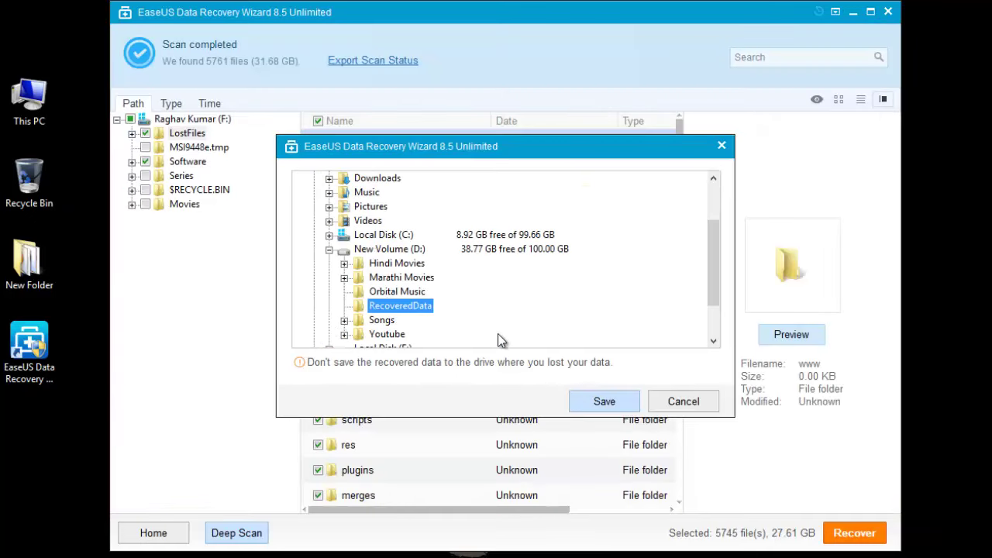
click(600, 401)
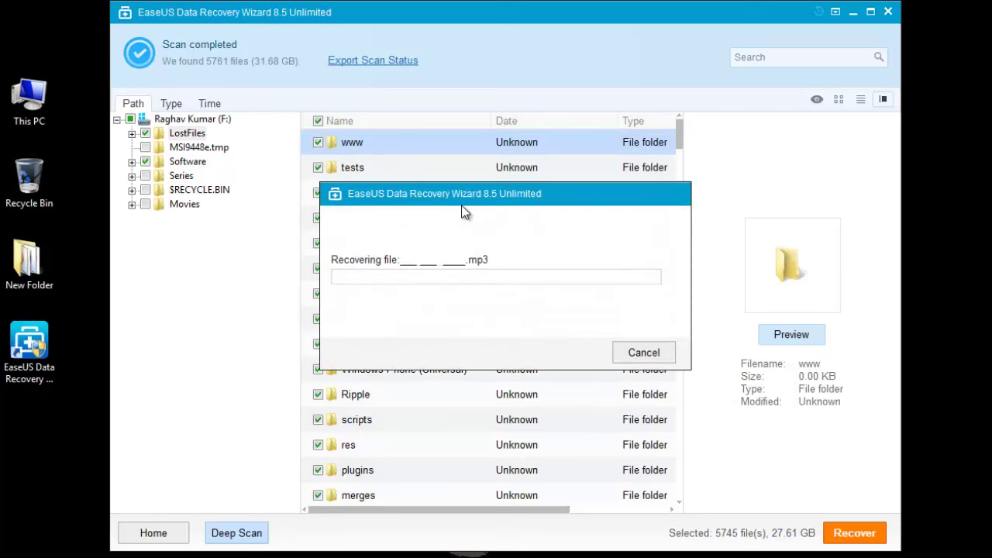